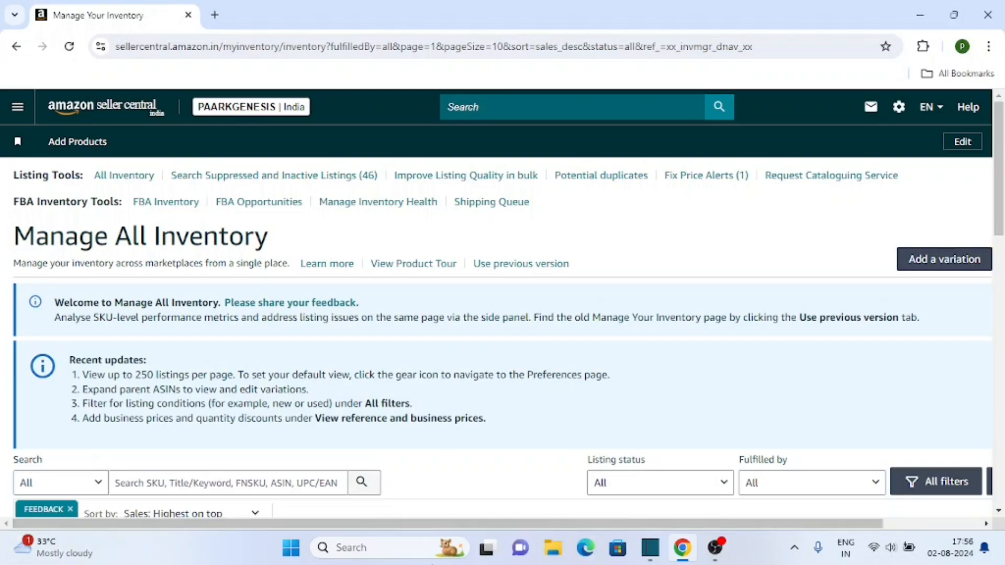
Open the Promotions page in the Advertising section and start creating a Buy One Get One promotion.
{"action": "mouse_move", "coordinate": [73, 555]}
{"action": "left_click", "coordinate": [16, 104]}
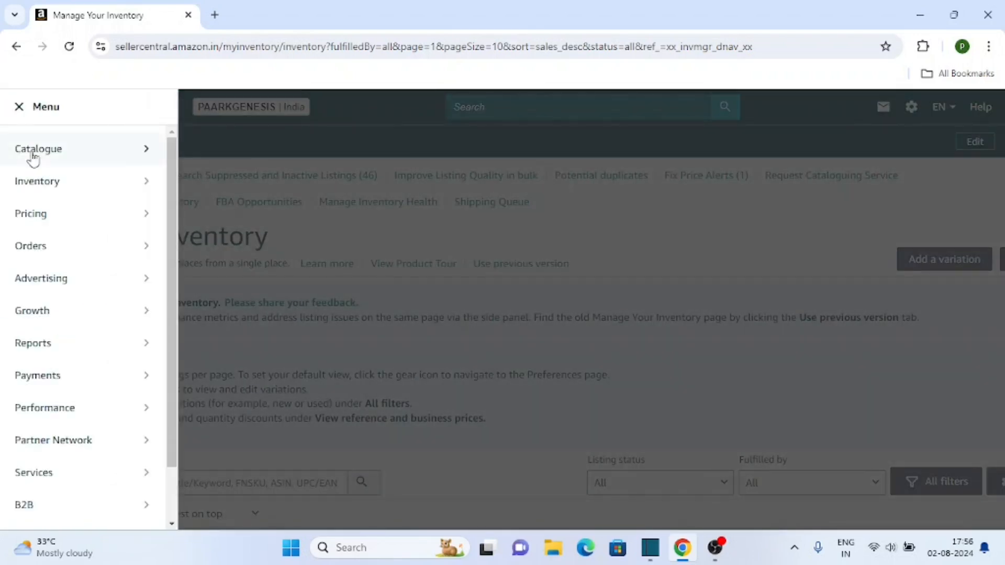
{"action": "left_click", "coordinate": [57, 289]}
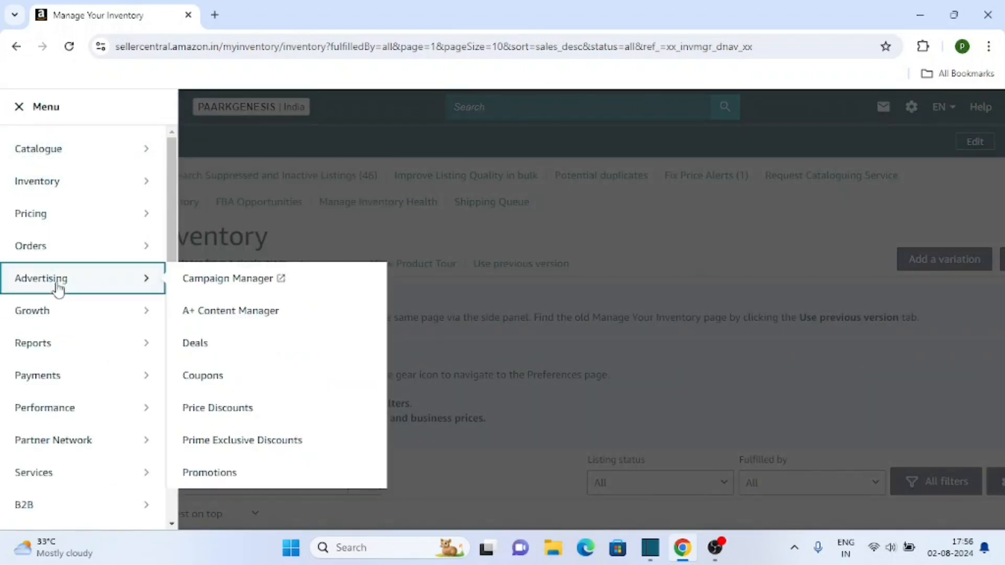
{"action": "left_click", "coordinate": [241, 474]}
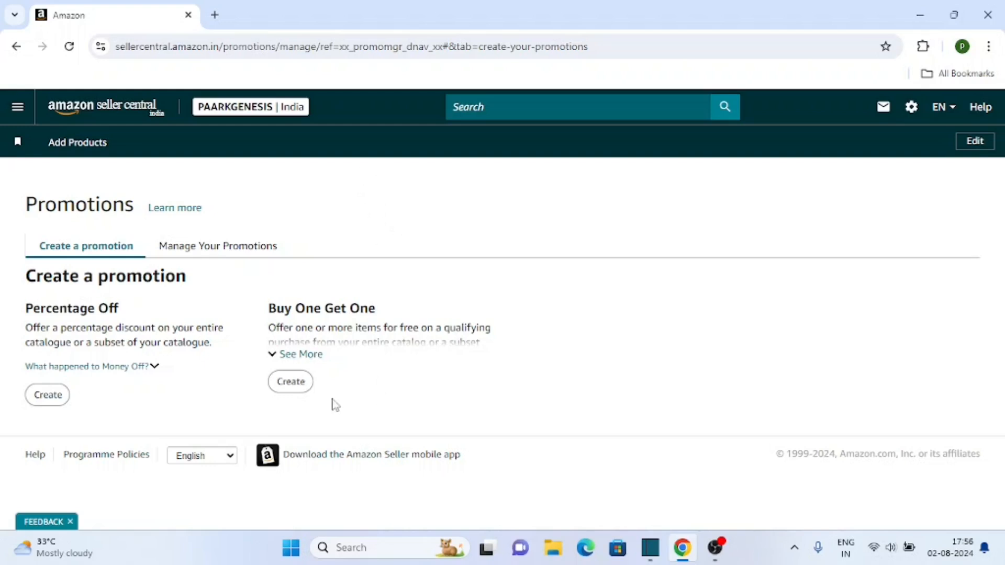
{"action": "left_click", "coordinate": [276, 386]}
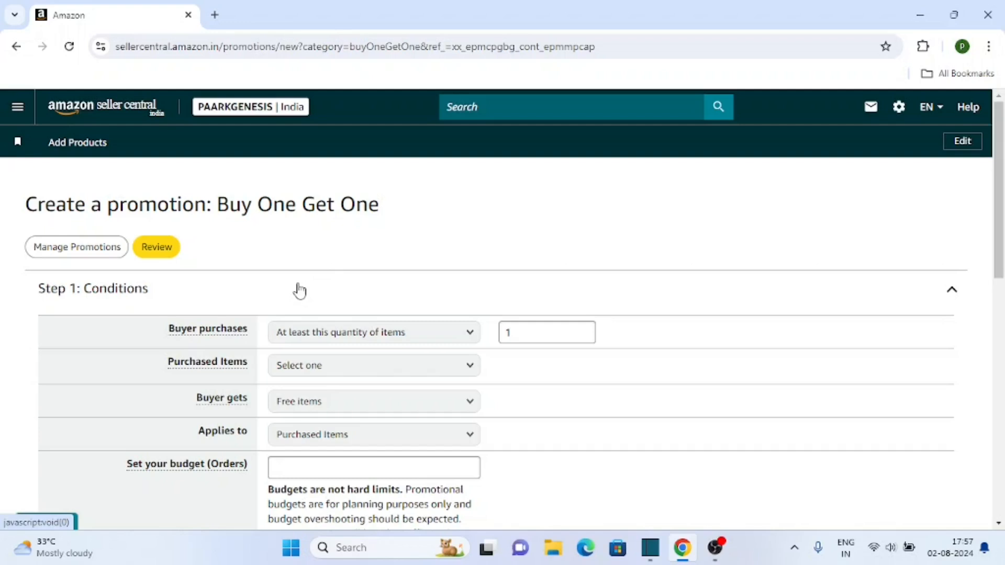
Set the buyer purchase condition to at least this quantity of items, with a quantity of 2.
{"action": "left_click", "coordinate": [360, 335]}
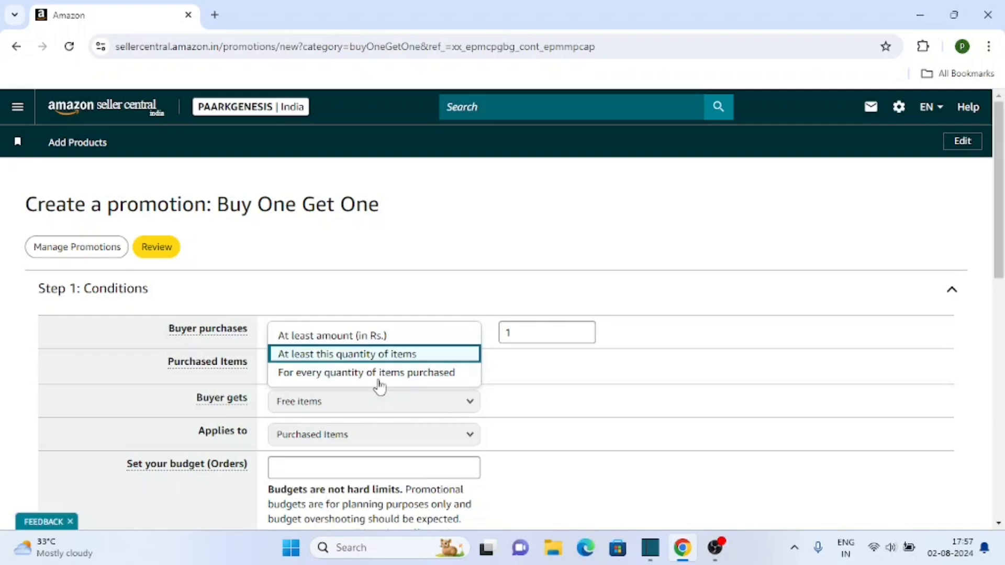
{"action": "left_click", "coordinate": [404, 356]}
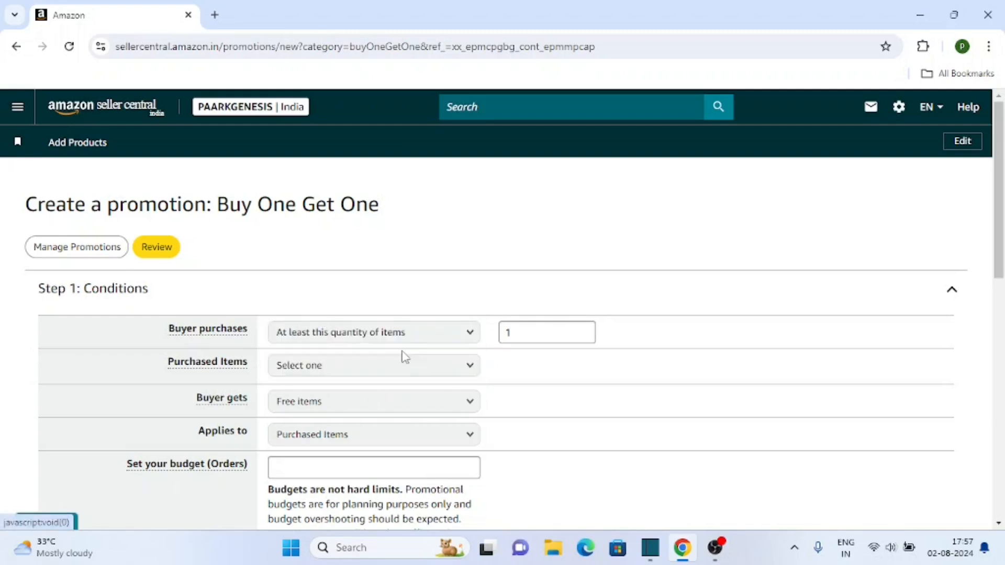
{"action": "left_click", "coordinate": [545, 328]}
{"action": "key", "text": "BackSpace"}
{"action": "type", "text": "2"}
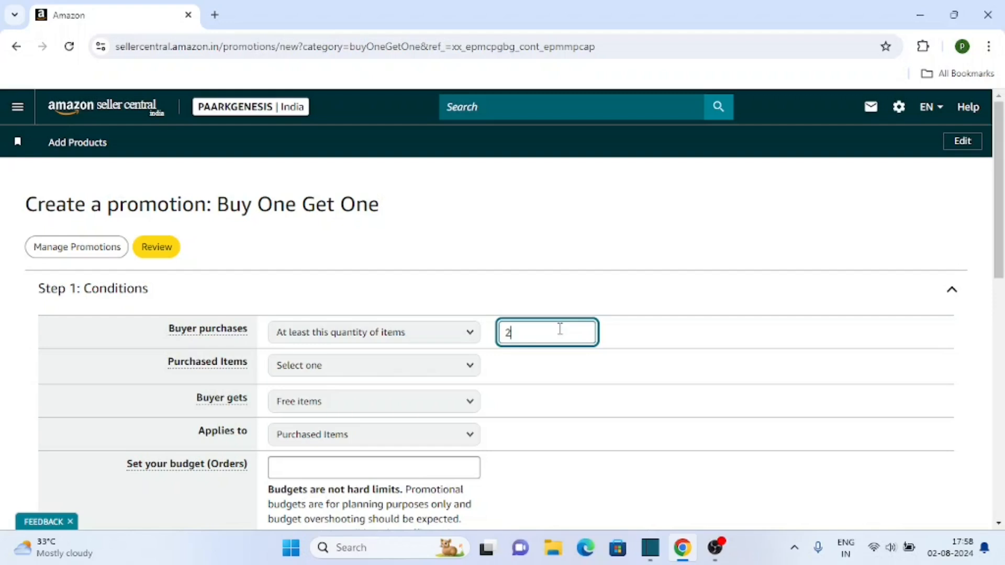
Define the purchased items by ASIN List and enter the ASIN B09H4XPT11.
{"action": "left_click", "coordinate": [239, 363]}
{"action": "left_click", "coordinate": [327, 369]}
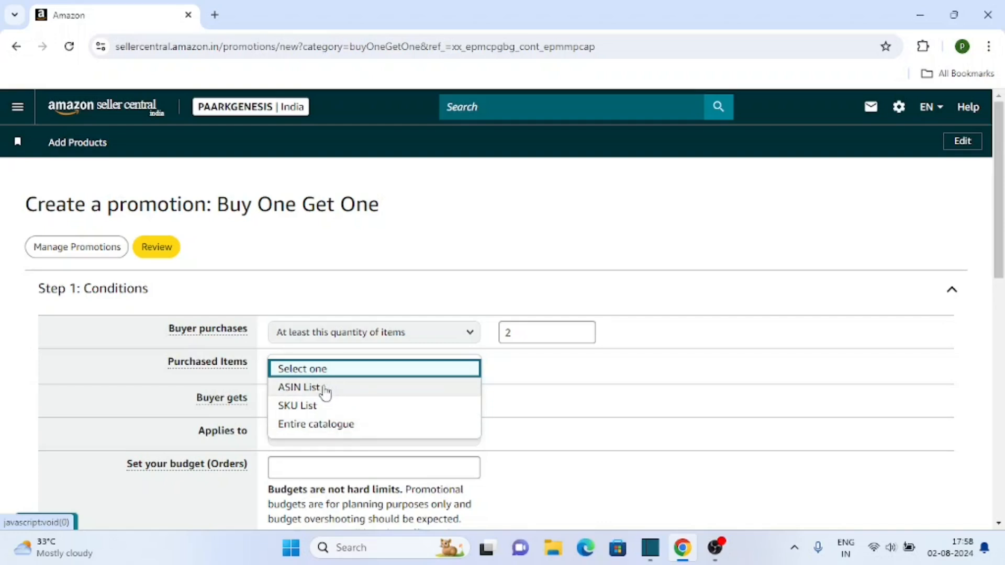
{"action": "left_click", "coordinate": [325, 389]}
{"action": "left_click", "coordinate": [558, 366]}
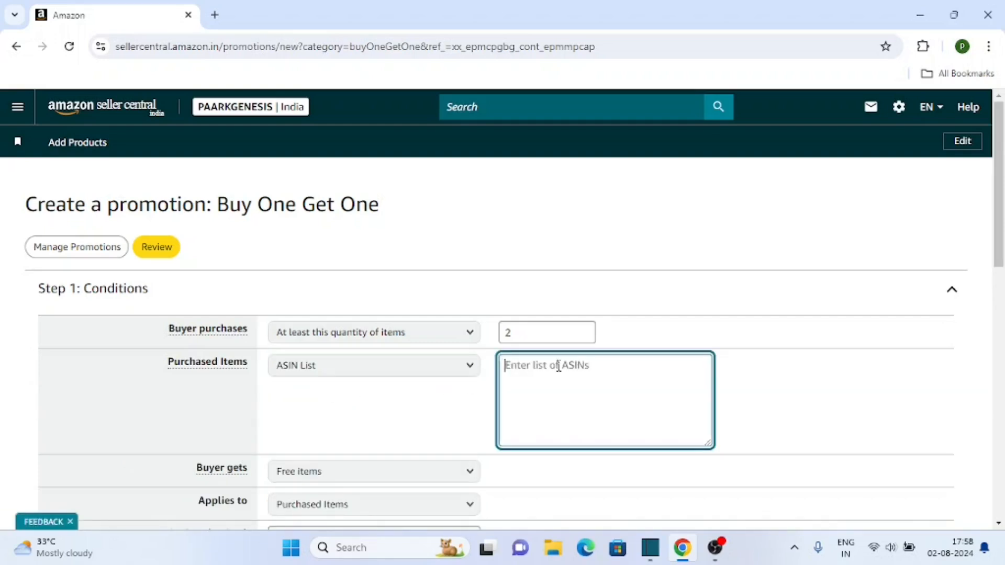
{"action": "type", "text": "B09H4XPT11"}
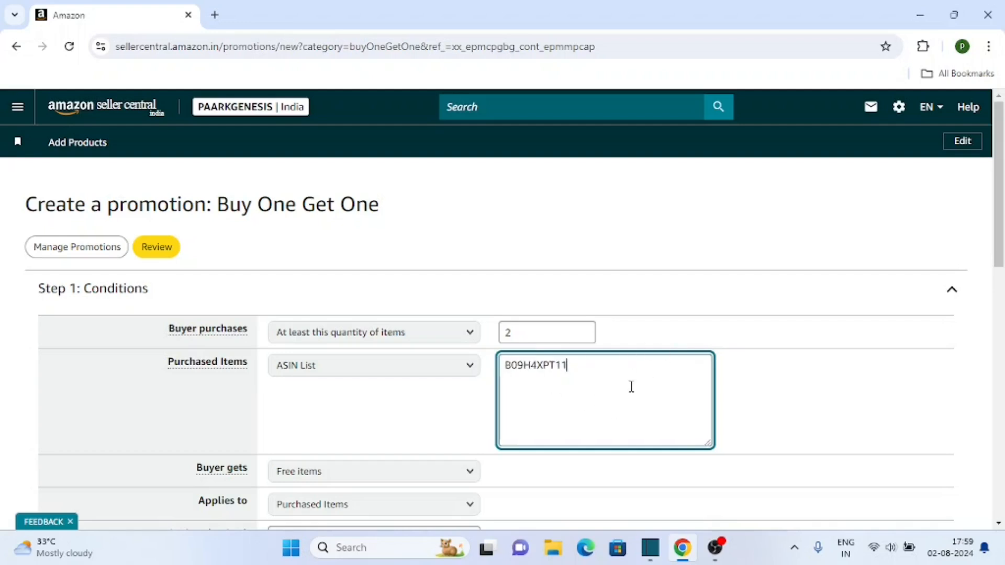
Choose Free items as what the buyer gets.
{"action": "scroll", "coordinate": [858, 295], "scroll_direction": "down", "scroll_amount": 3}
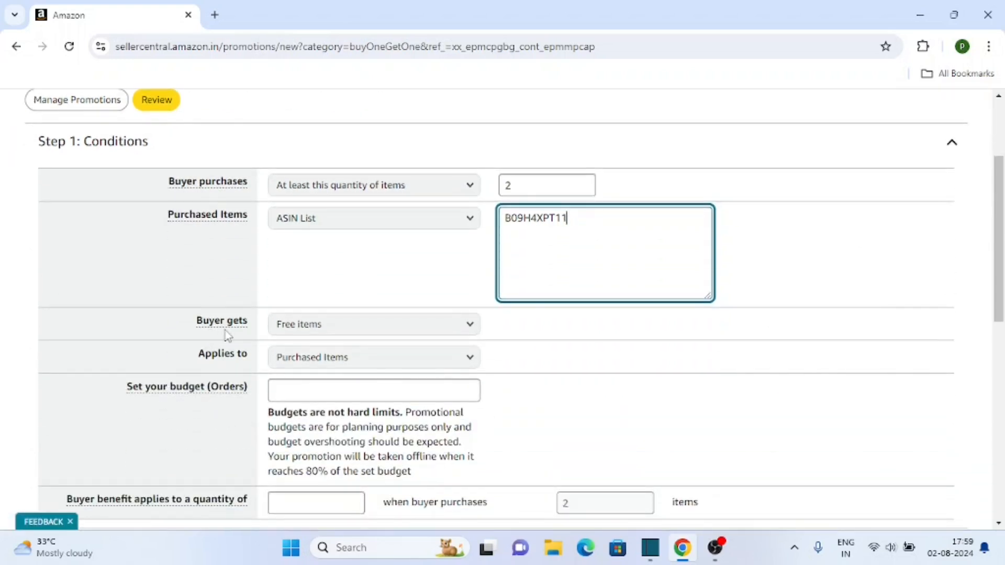
{"action": "left_click", "coordinate": [342, 324]}
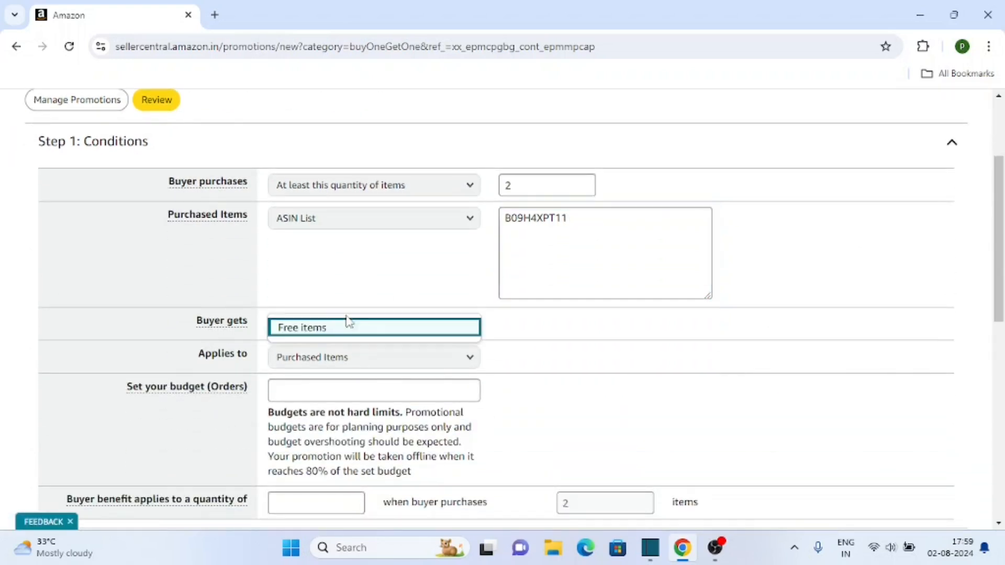
{"action": "left_click", "coordinate": [339, 327]}
Set the promotion's order budget to 3000 and apply the buyer benefit to a quantity of 1.
{"action": "scroll", "coordinate": [578, 359], "scroll_direction": "down", "scroll_amount": 2}
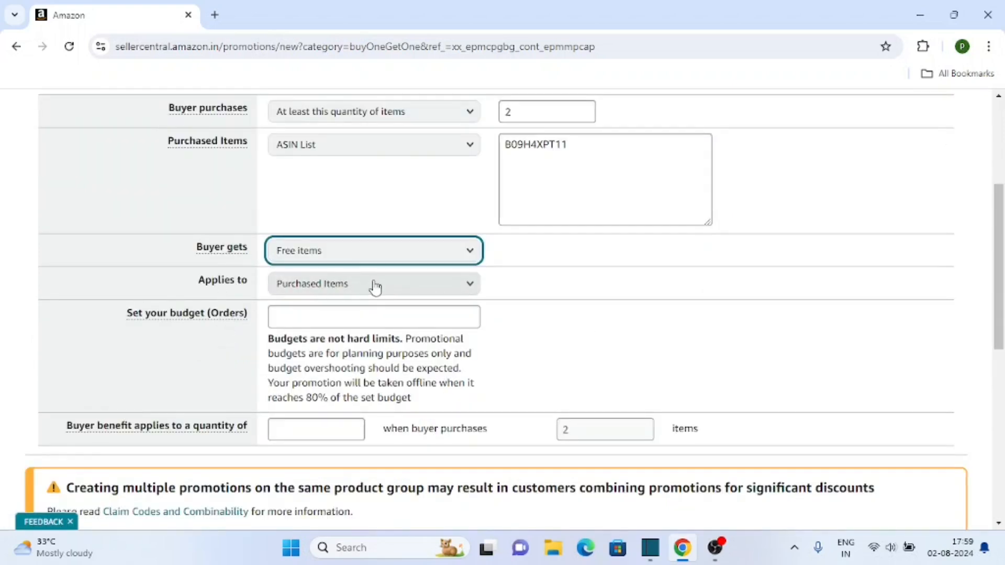
{"action": "left_click", "coordinate": [153, 318]}
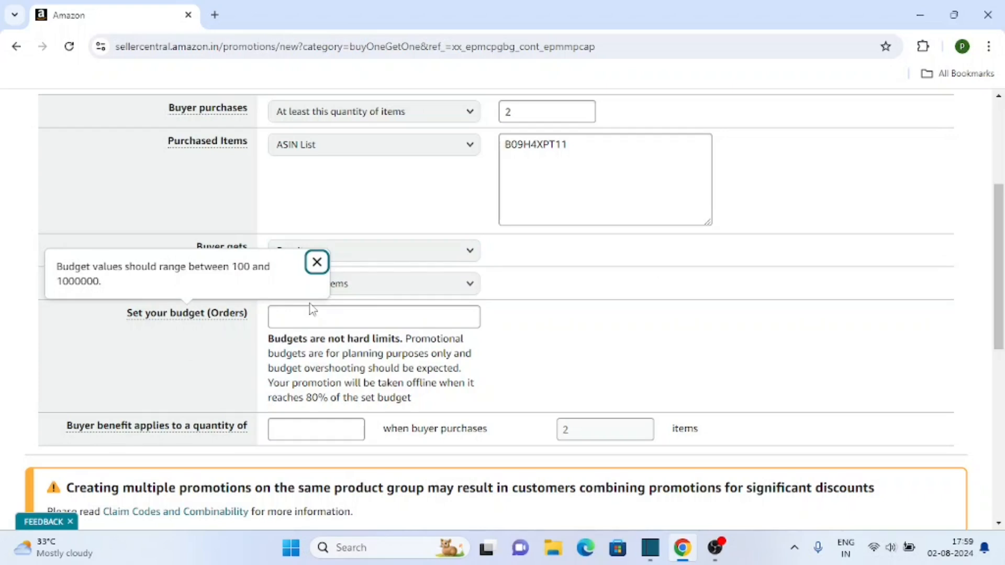
{"action": "key", "text": "Escape"}
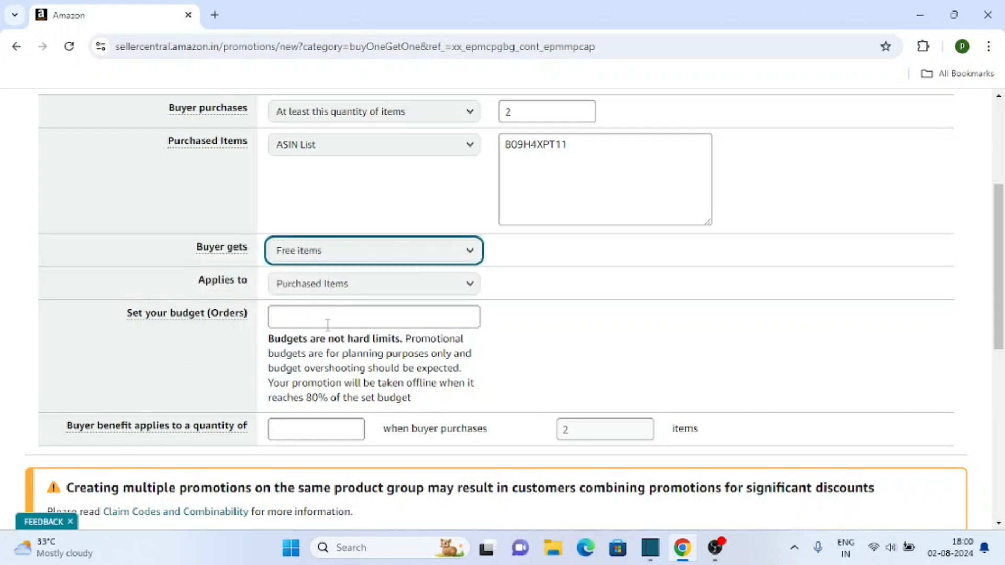
{"action": "left_click", "coordinate": [333, 324]}
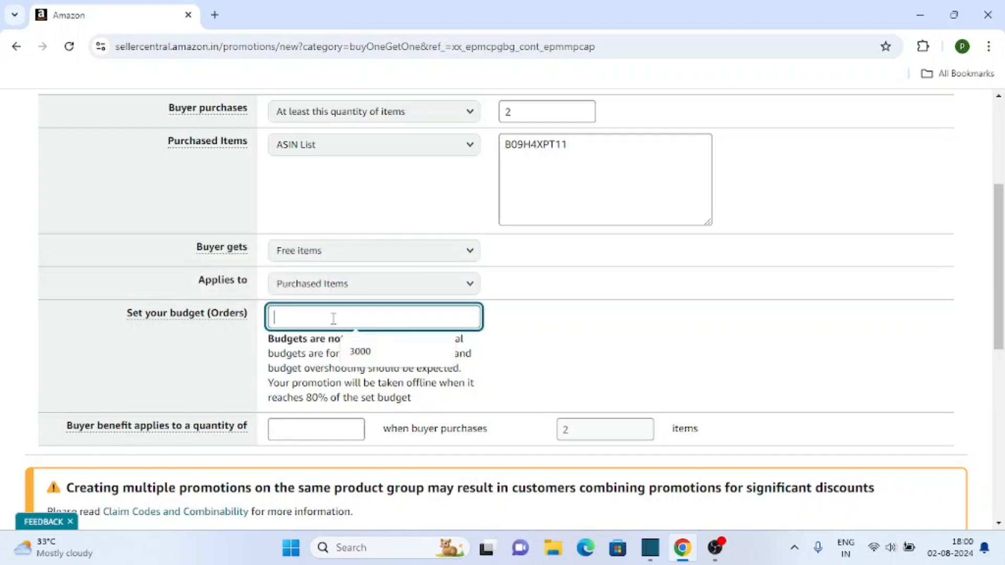
{"action": "left_click", "coordinate": [366, 350]}
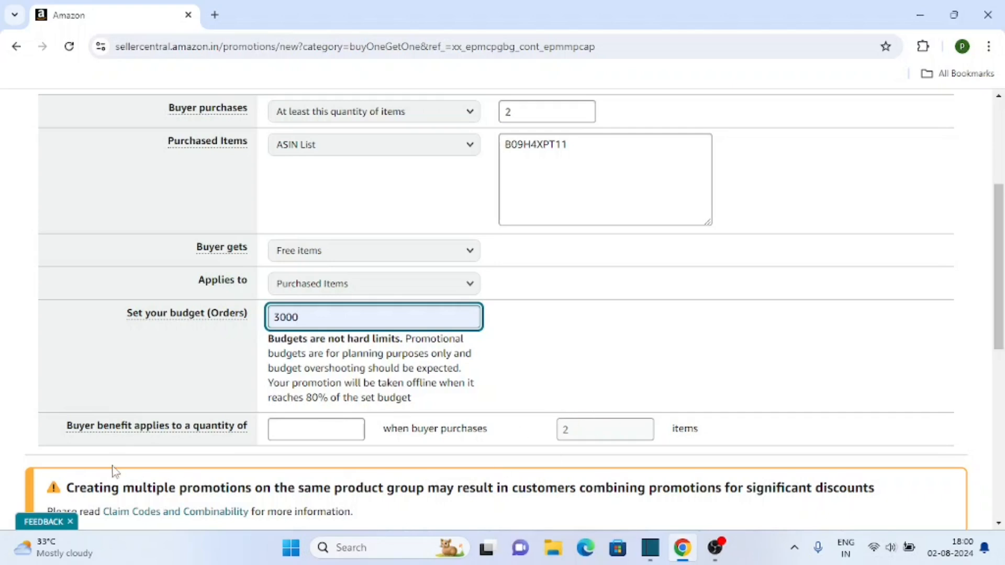
{"action": "left_click", "coordinate": [296, 432]}
{"action": "type", "text": "1"}
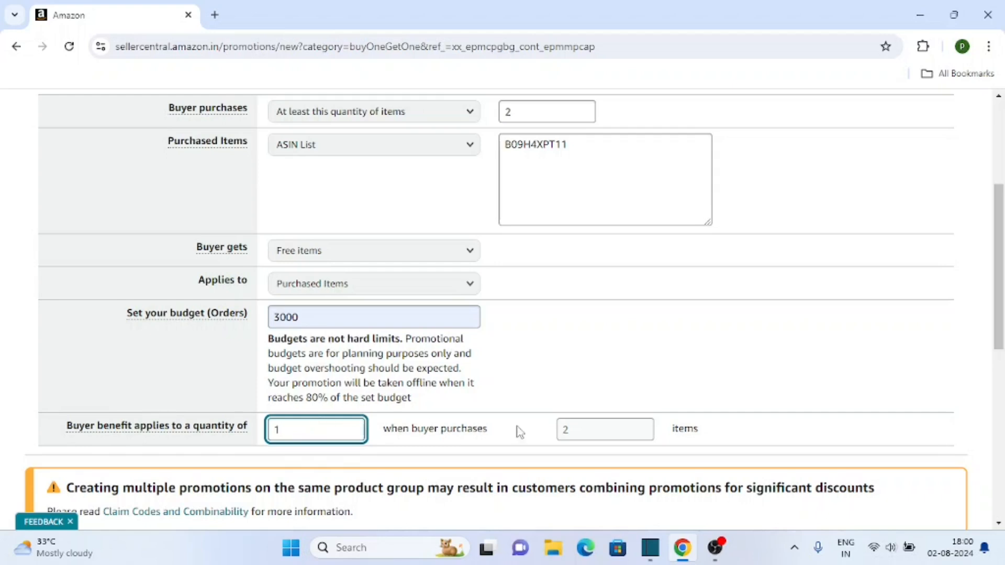
Schedule the promotion to start on 03/08/2024 at 2:00 PM.
{"action": "scroll", "coordinate": [1002, 278], "scroll_direction": "down", "scroll_amount": 5}
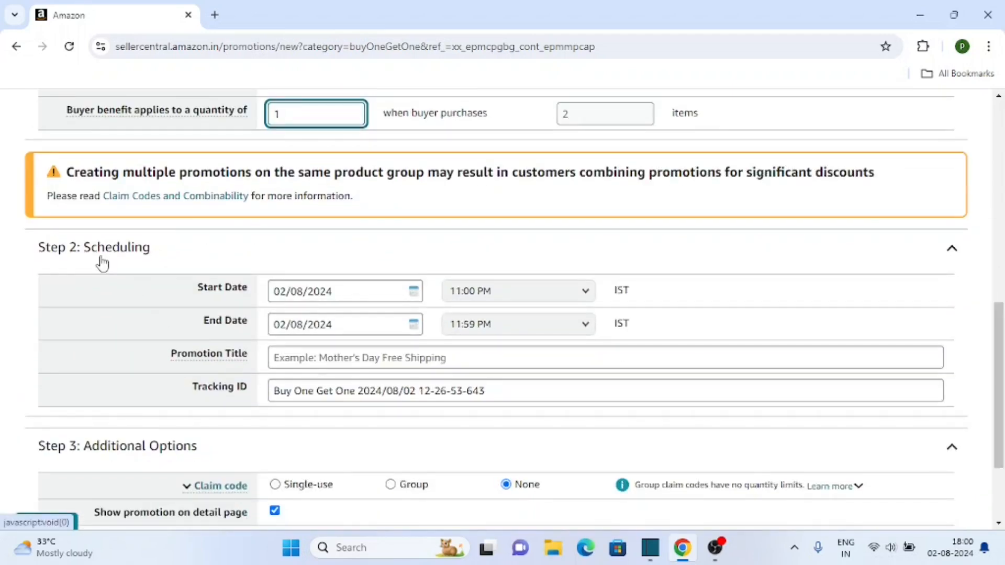
{"action": "left_click", "coordinate": [414, 288]}
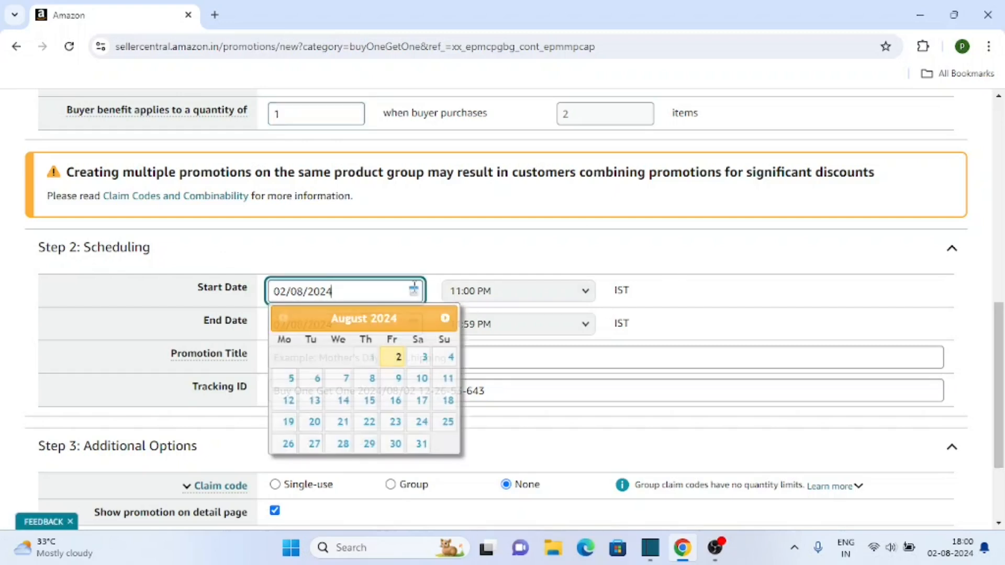
{"action": "left_click", "coordinate": [423, 356]}
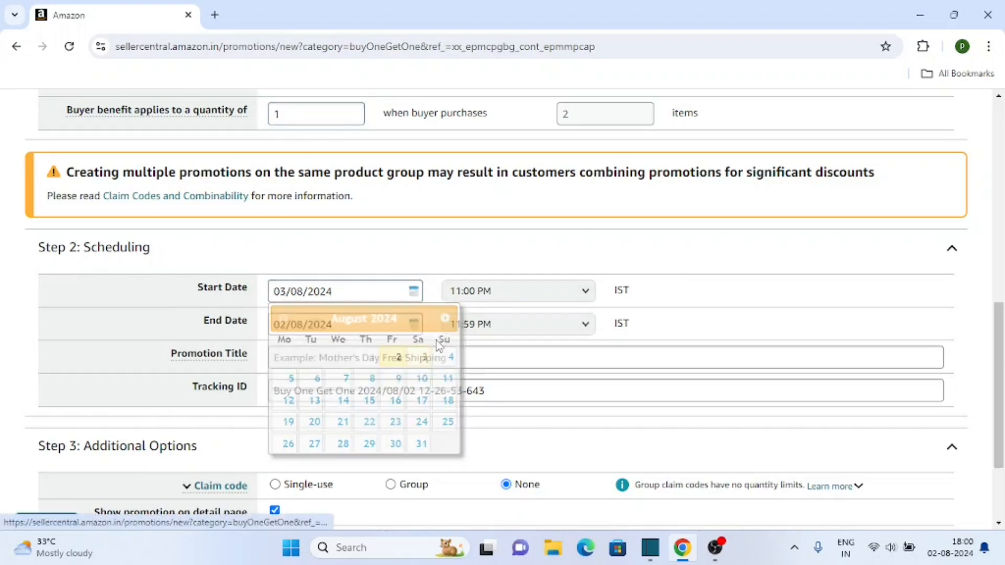
{"action": "left_click", "coordinate": [520, 291]}
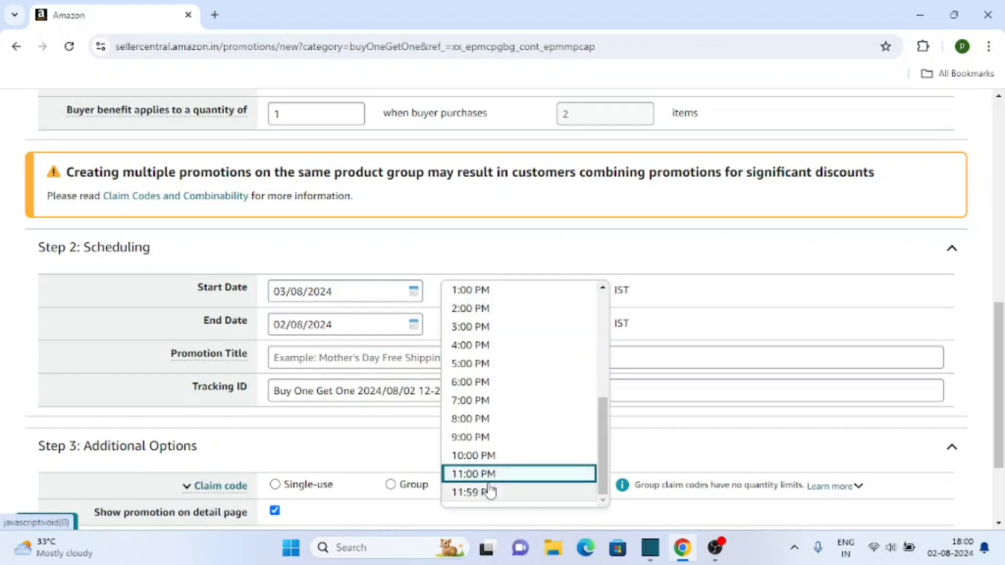
{"action": "left_click", "coordinate": [485, 308]}
Set the promotion's end to 03/08/2024 at 7:00 PM and title it "Limited Offer".
{"action": "left_click", "coordinate": [413, 324]}
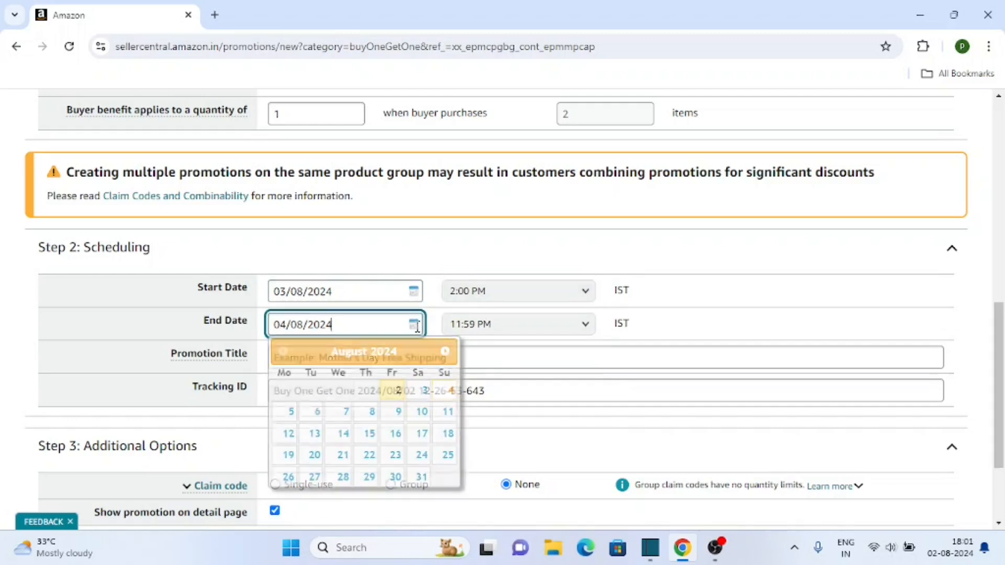
{"action": "left_click", "coordinate": [418, 389]}
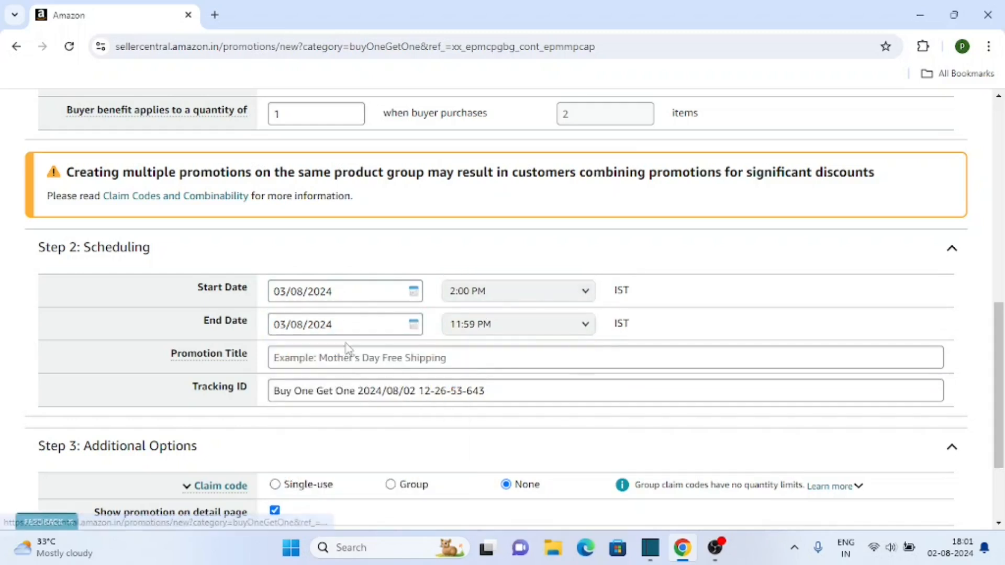
{"action": "left_click", "coordinate": [523, 329]}
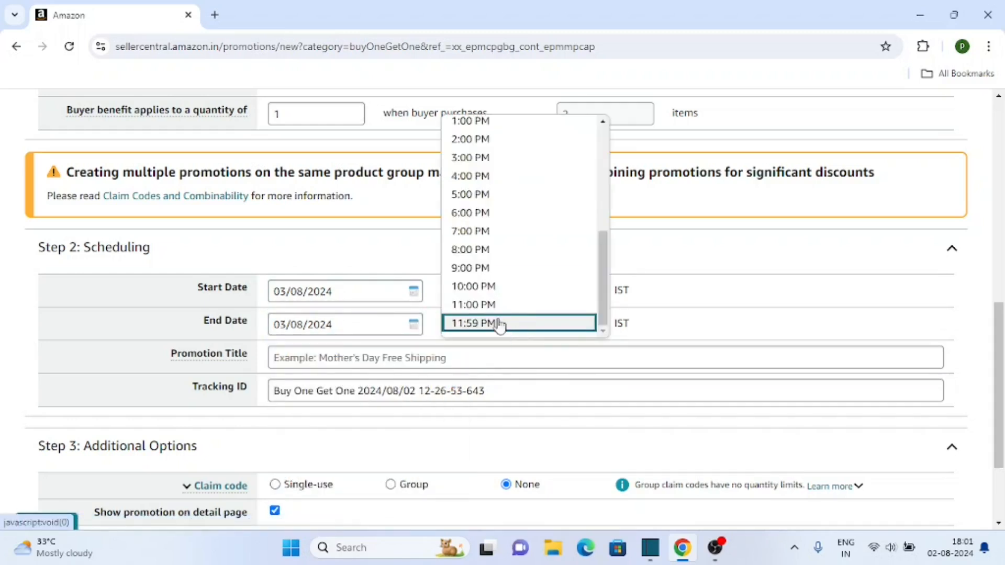
{"action": "left_click", "coordinate": [484, 235]}
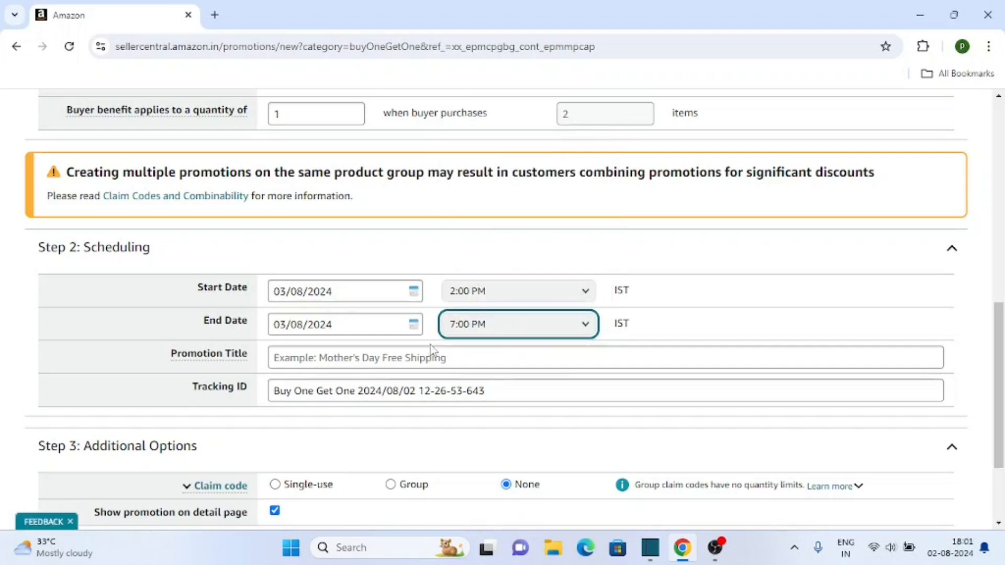
{"action": "left_click", "coordinate": [322, 359]}
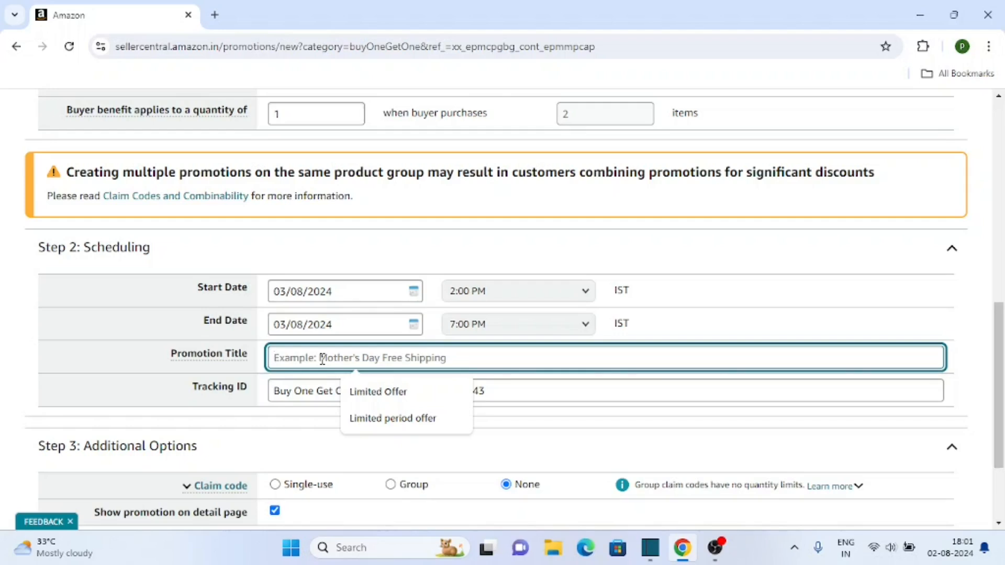
{"action": "left_click", "coordinate": [366, 391]}
{"action": "scroll", "coordinate": [627, 327], "scroll_direction": "down", "scroll_amount": 1}
{"action": "scroll", "coordinate": [183, 473], "scroll_direction": "down", "scroll_amount": 1}
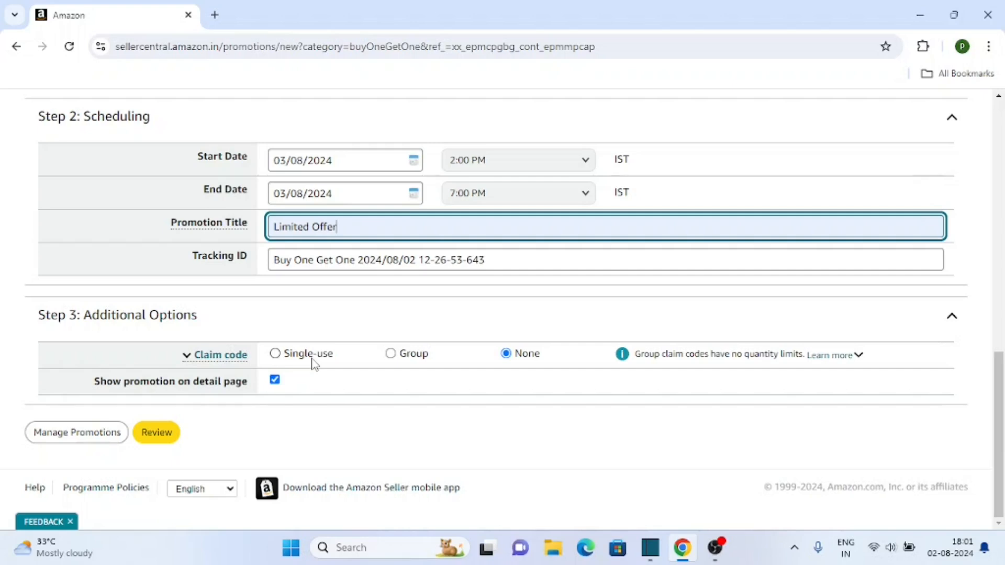
{"action": "left_click", "coordinate": [275, 358]}
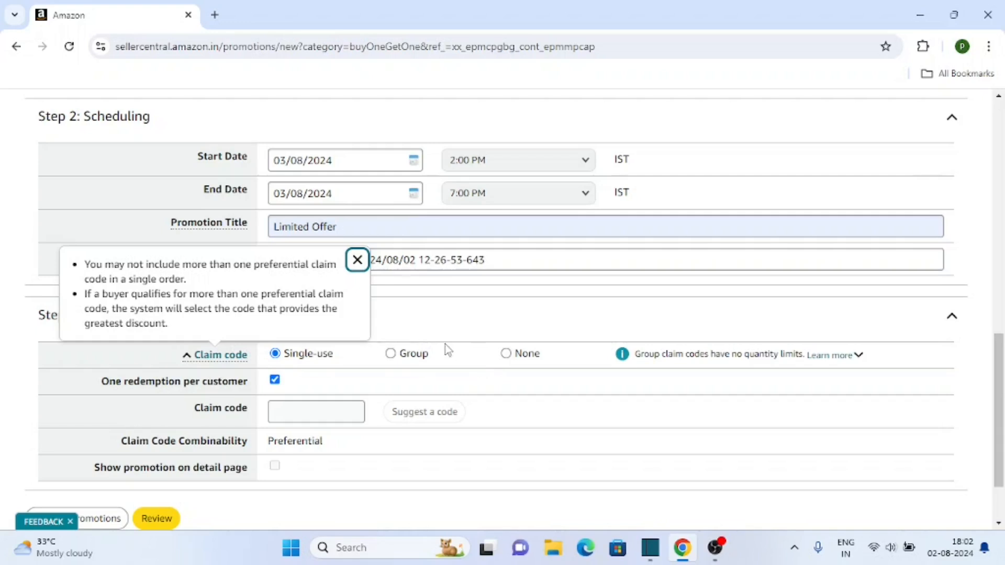
{"action": "left_click", "coordinate": [507, 355]}
{"action": "left_click", "coordinate": [194, 362]}
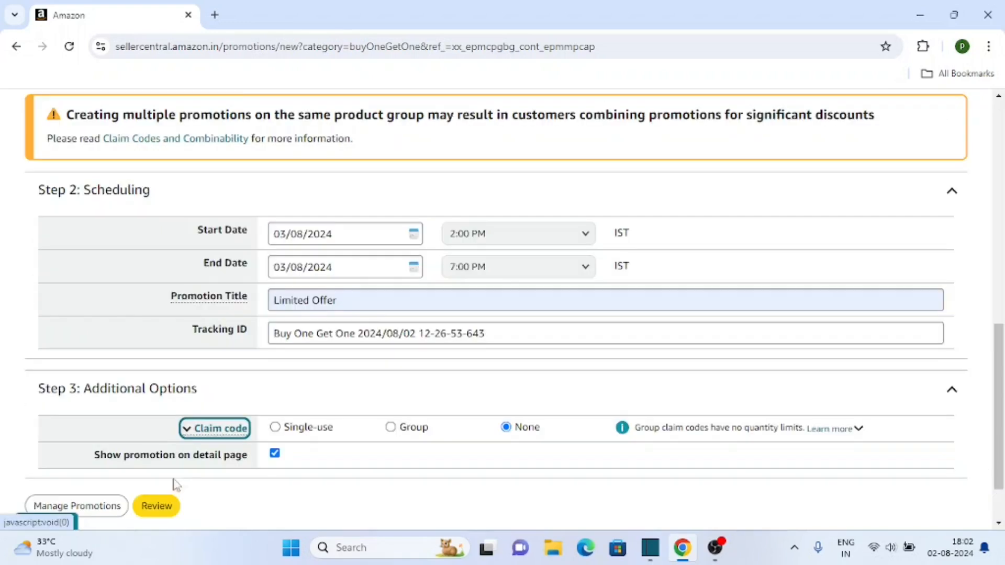
Review the promotion's conditions, scheduling, additional options and terms, and submit the promotion.
{"action": "left_click", "coordinate": [163, 505]}
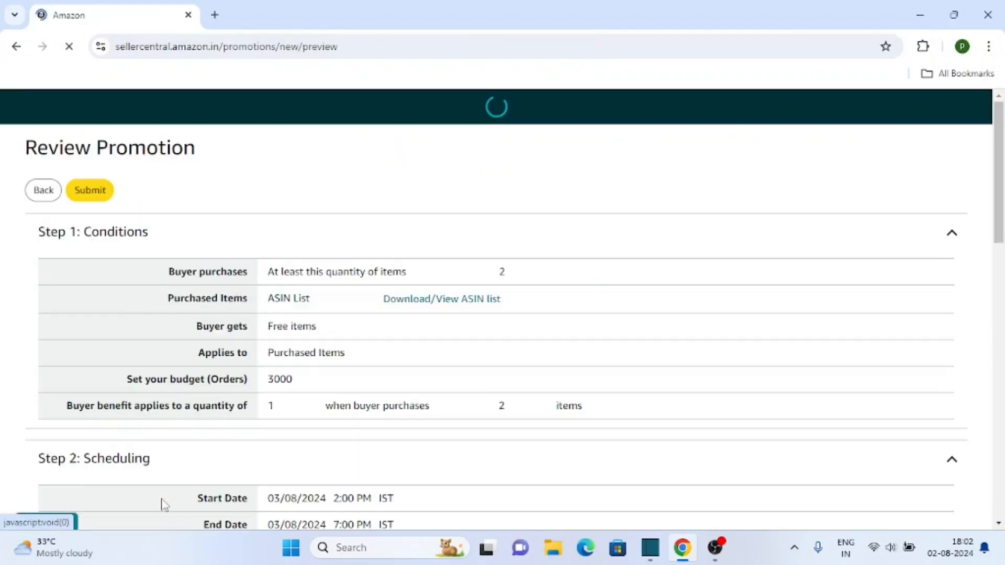
{"action": "scroll", "coordinate": [453, 300], "scroll_direction": "down", "scroll_amount": 7}
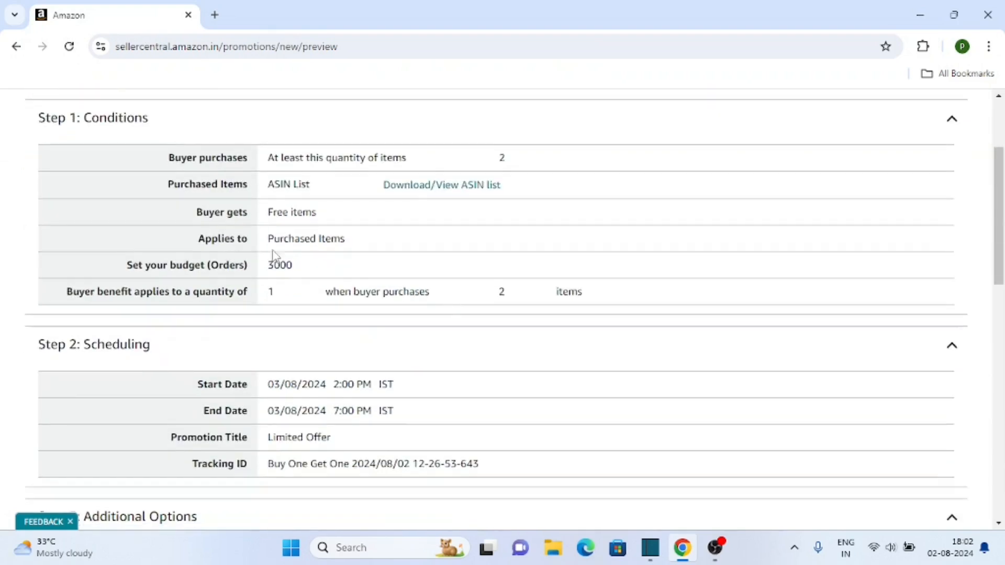
{"action": "scroll", "coordinate": [394, 303], "scroll_direction": "down", "scroll_amount": 5}
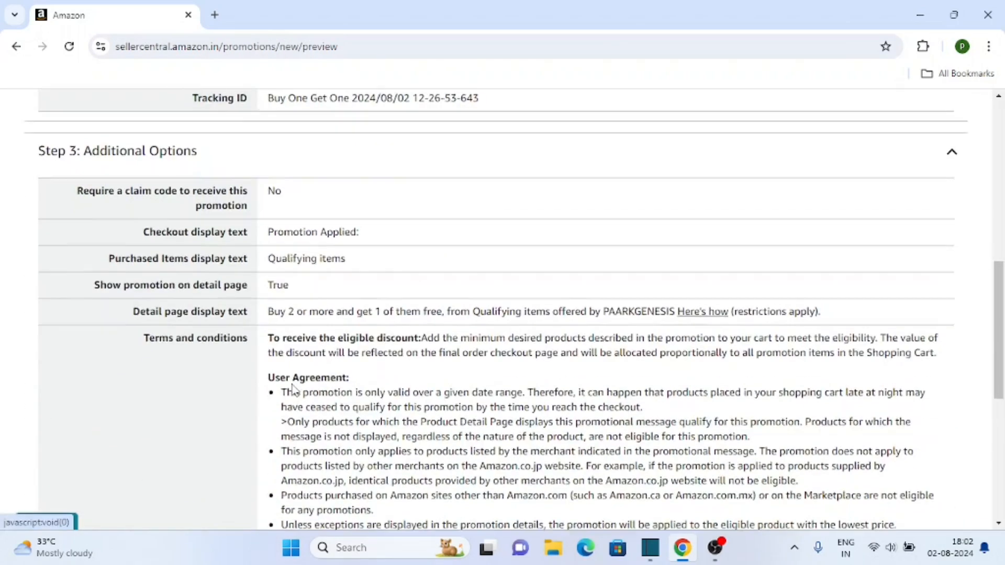
{"action": "scroll", "coordinate": [557, 305], "scroll_direction": "up", "scroll_amount": 3}
{"action": "scroll", "coordinate": [557, 305], "scroll_direction": "down", "scroll_amount": 5}
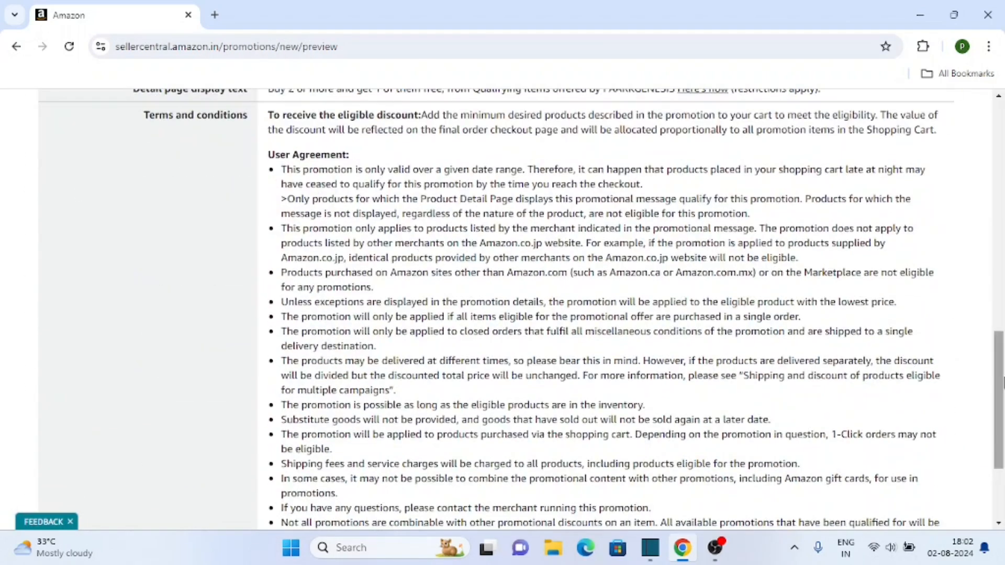
{"action": "scroll", "coordinate": [988, 460], "scroll_direction": "down", "scroll_amount": 3}
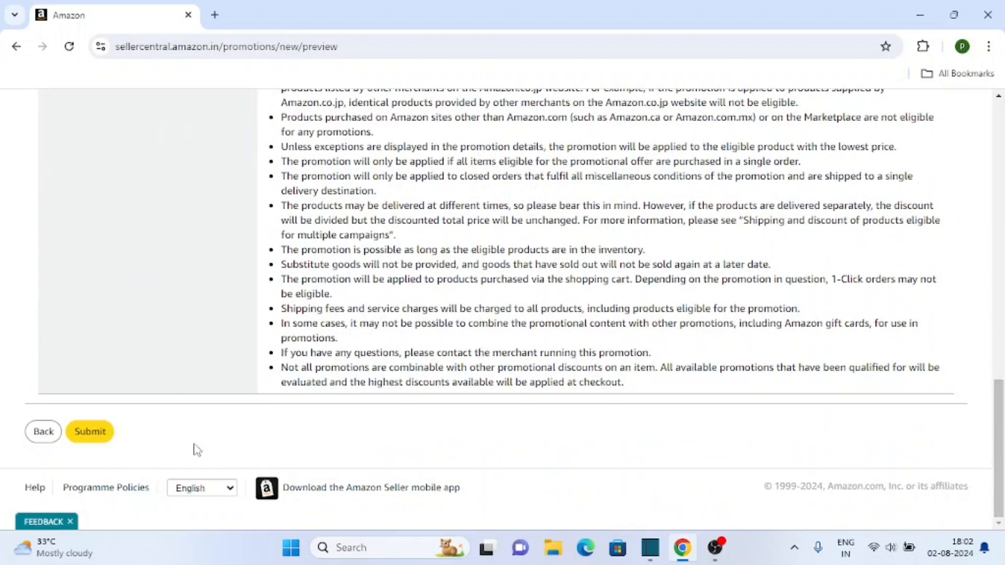
{"action": "left_click", "coordinate": [90, 432]}
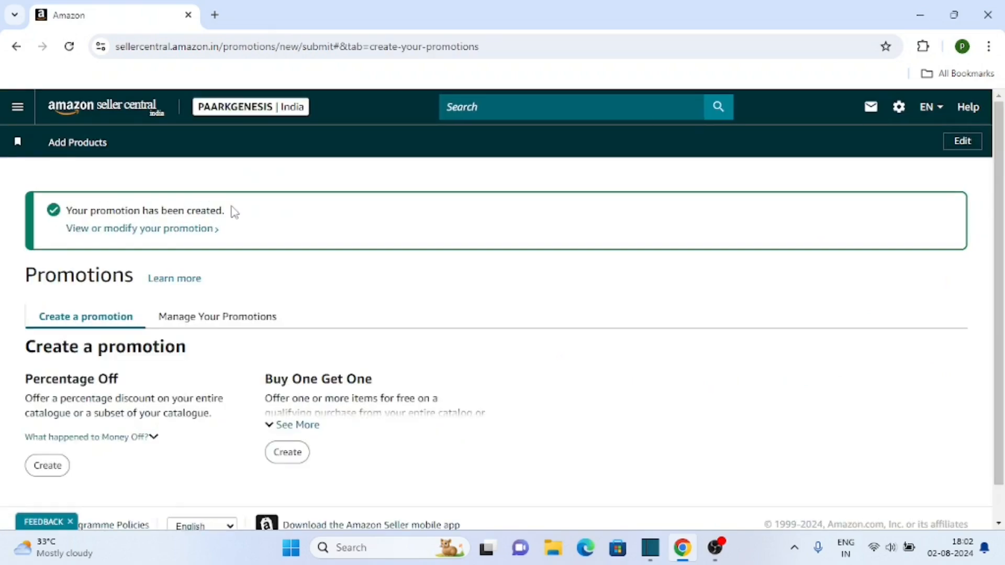
{"action": "left_click", "coordinate": [715, 558]}
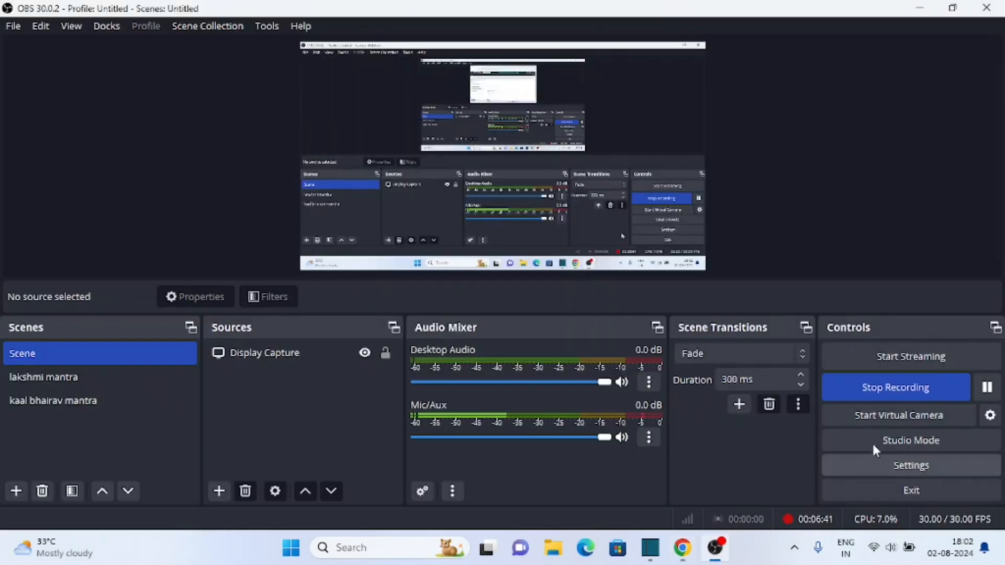